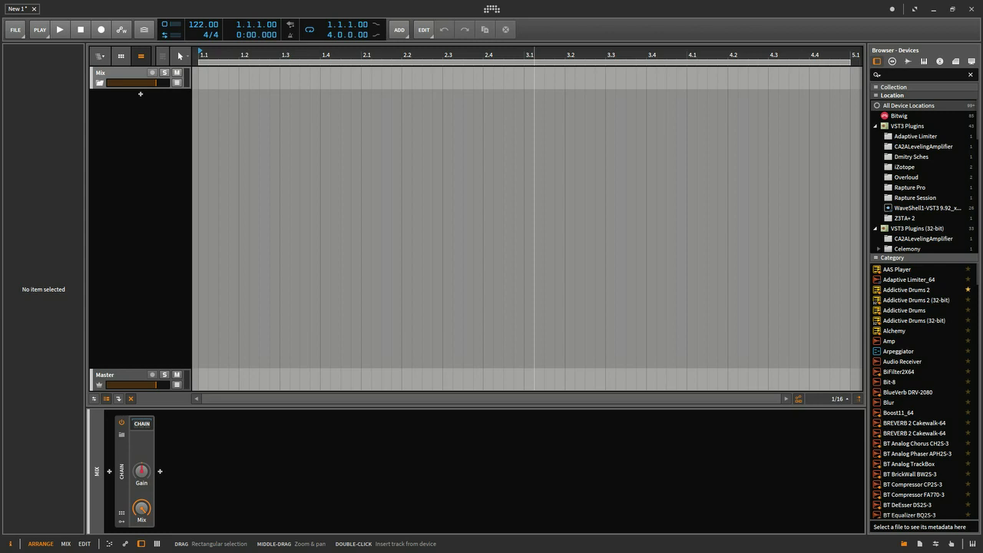
# Place the playhead near bar 4.3 in the empty project, then switch to the stem folder
pyautogui.click(777, 262)
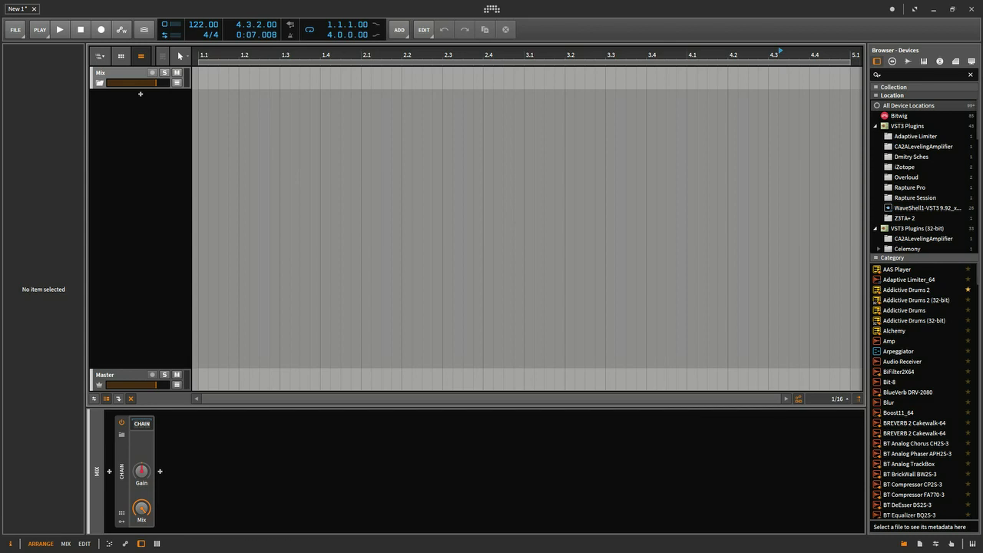
pyautogui.hotkey('alt', 'Tab')
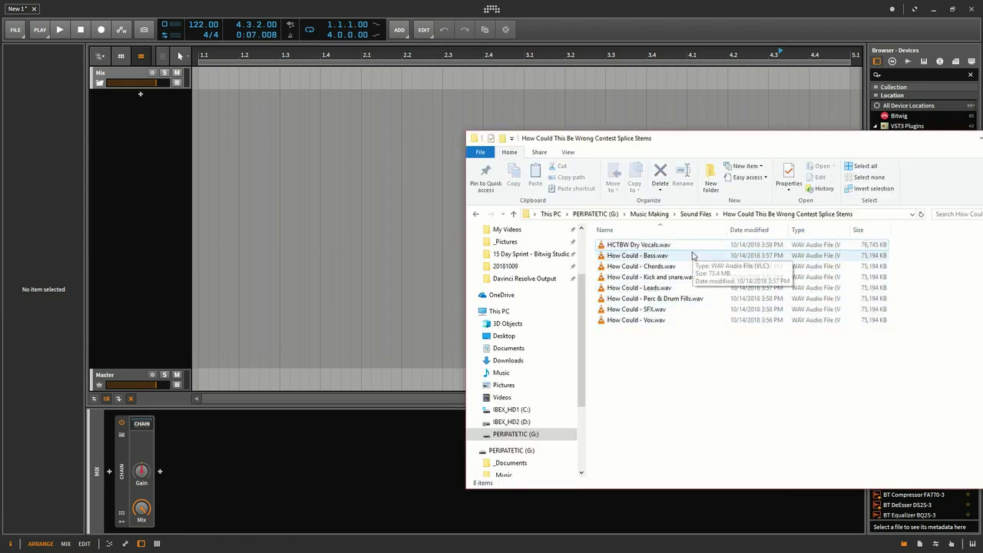
# Drag all eight stem WAVs from Explorer into the arranger at bar 1, then close Explorer
pyautogui.click(646, 246)
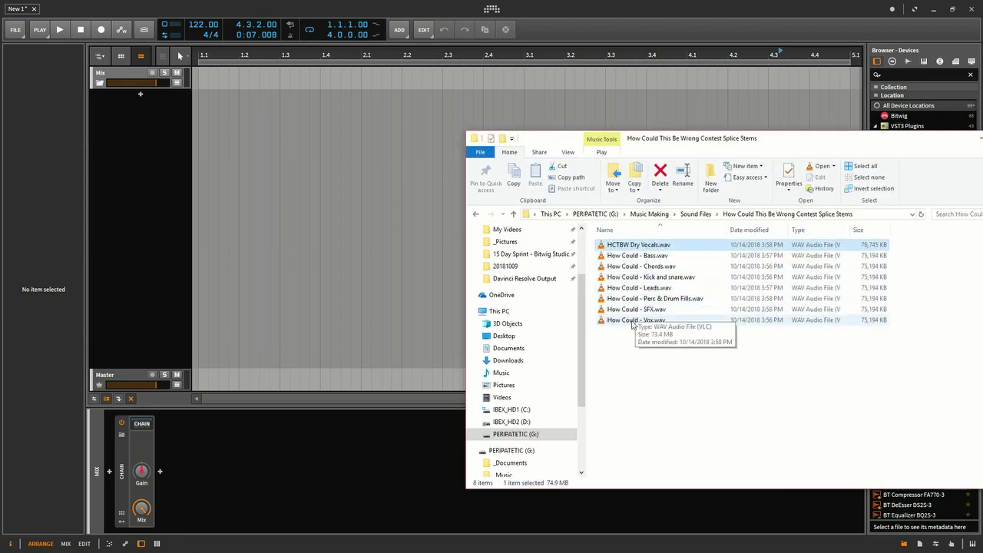
pyautogui.keyDown('shift'); pyautogui.click(632, 321); pyautogui.keyUp('shift')
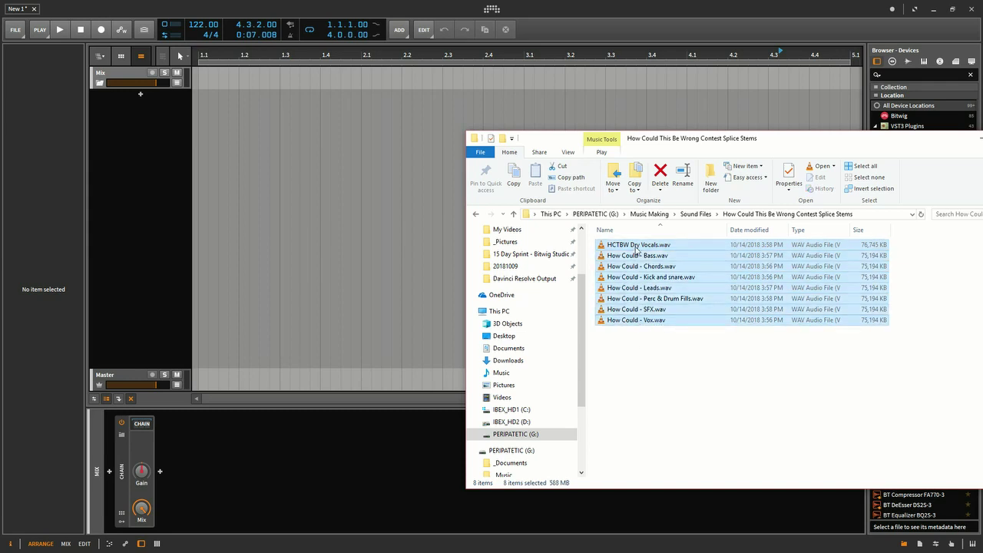
pyautogui.moveTo(635, 248); pyautogui.dragTo(584, 307)
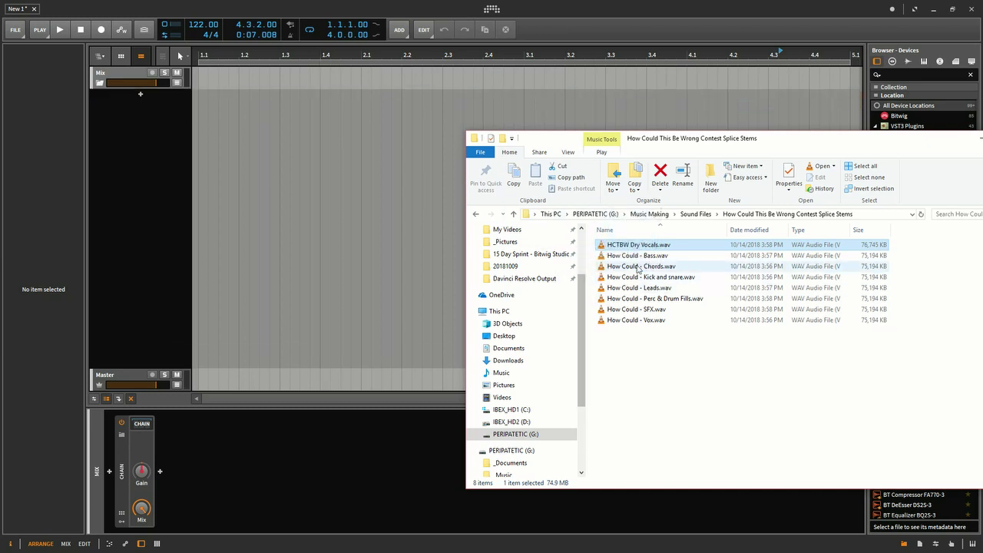
pyautogui.keyDown('shift'); pyautogui.click(632, 320); pyautogui.keyUp('shift')
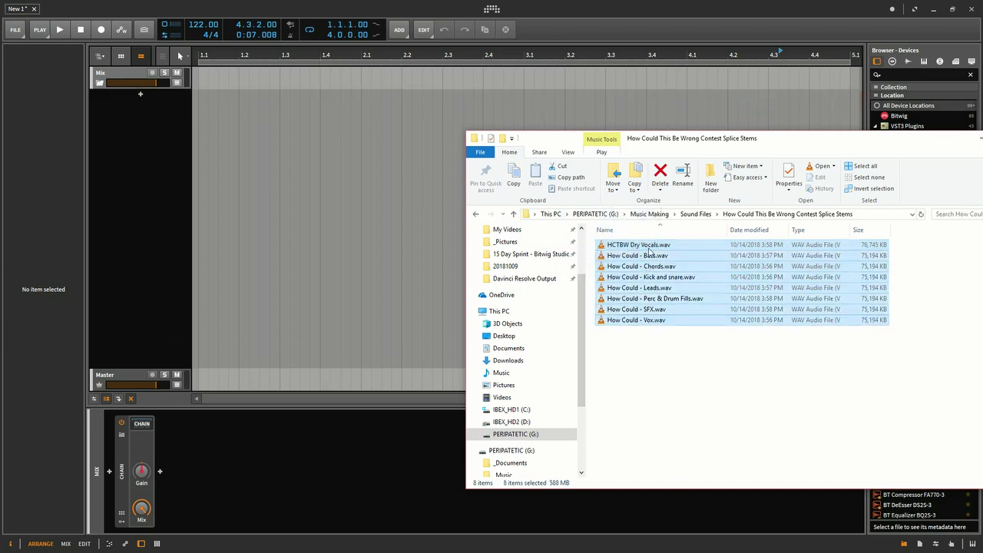
pyautogui.moveTo(654, 247); pyautogui.dragTo(205, 122)
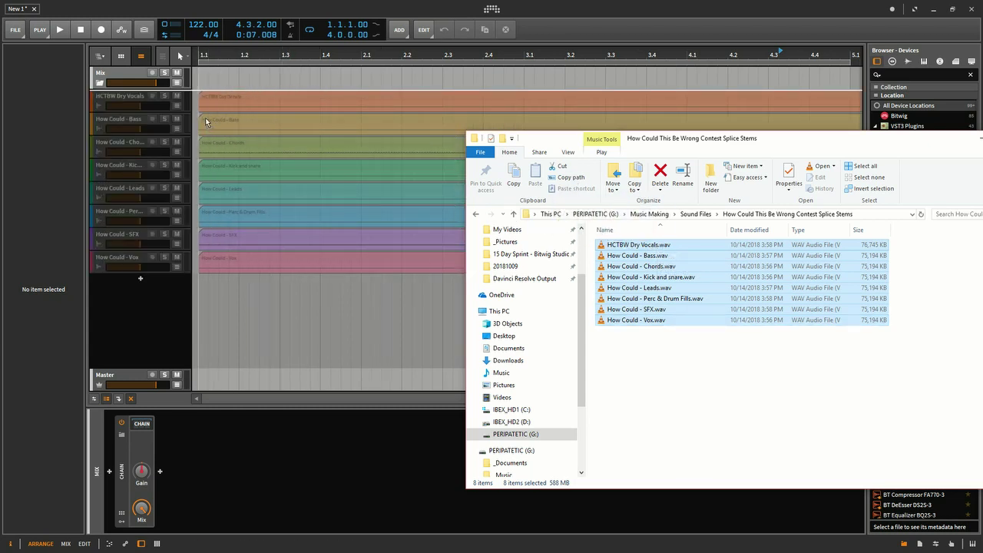
pyautogui.moveTo(206, 121); pyautogui.dragTo(164, 130)
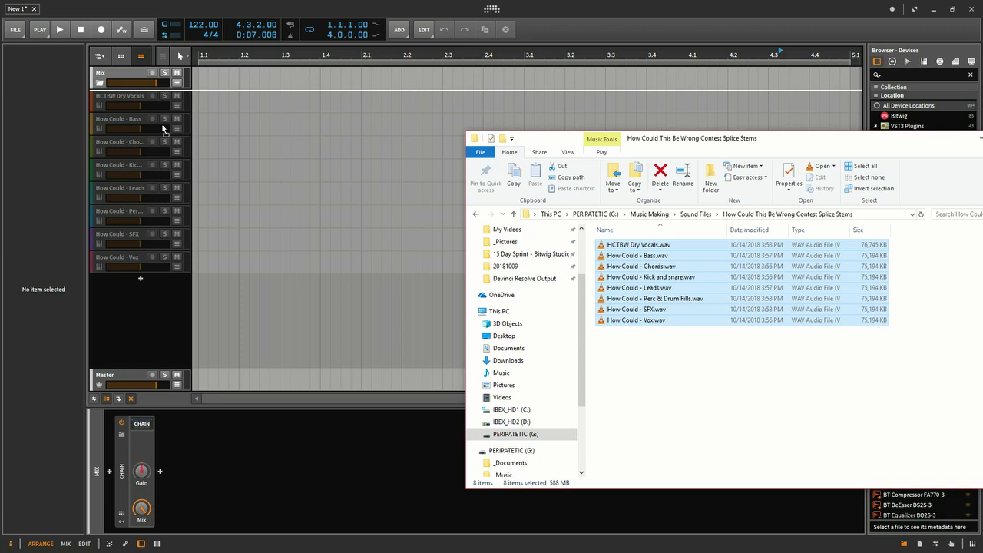
pyautogui.moveTo(163, 129); pyautogui.dragTo(202, 124)
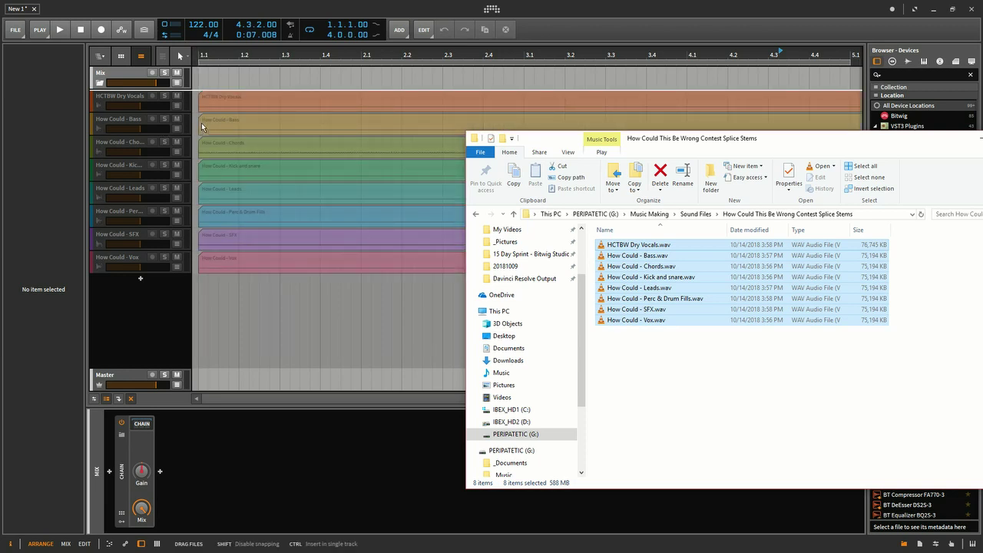
pyautogui.moveTo(201, 123)
pyautogui.mouseDown()
pyautogui.moveTo(224, 116)
pyautogui.moveTo(202, 126)
pyautogui.mouseUp()
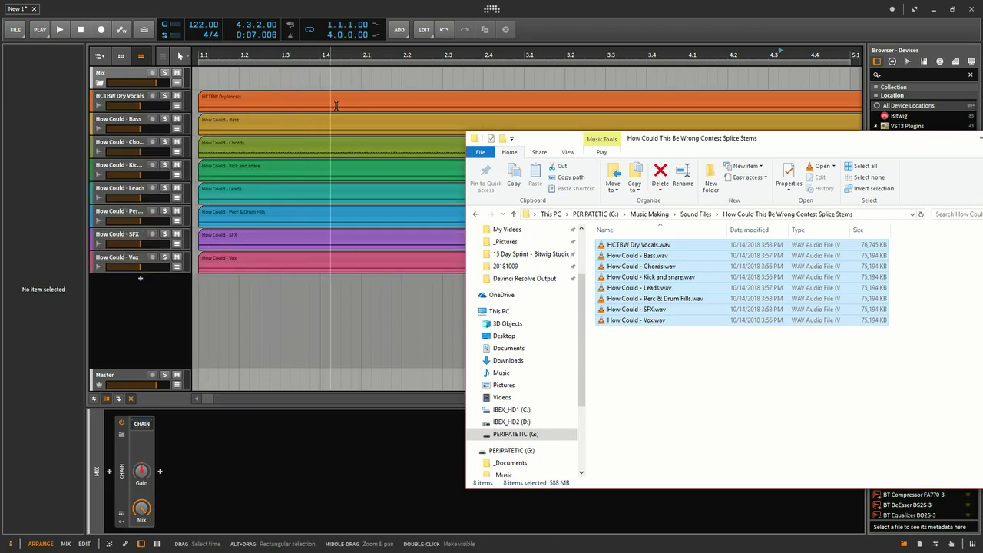
pyautogui.click(976, 139)
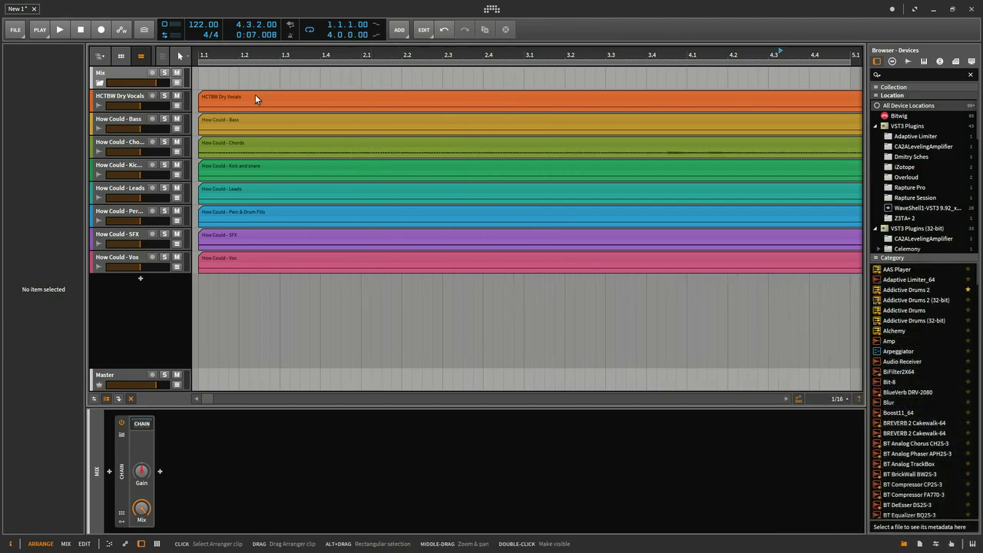
# Briefly play the stems, check each clip's 160.00 tempo in the Inspector, then select all eight
pyautogui.click(60, 30)
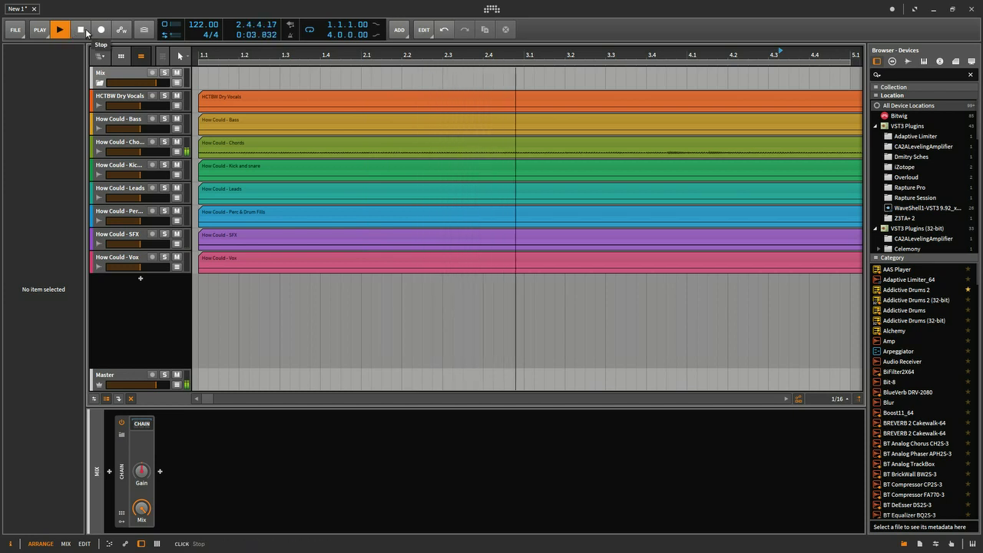
pyautogui.click(90, 34)
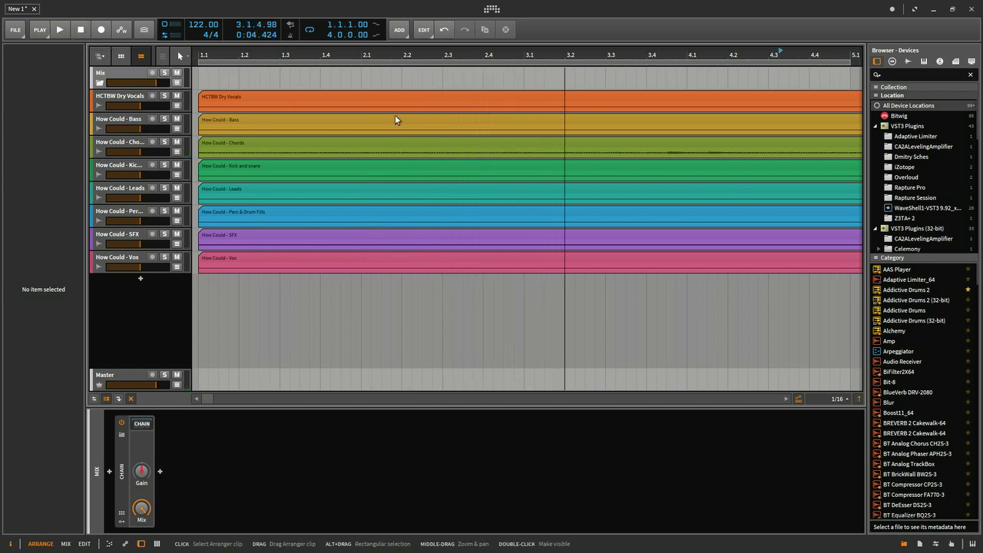
pyautogui.click(319, 92)
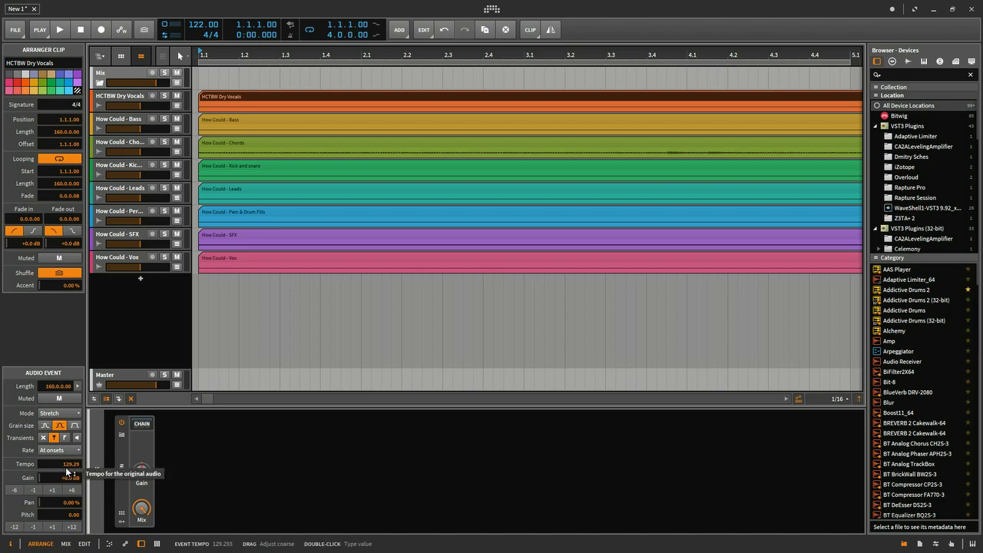
pyautogui.click(293, 122)
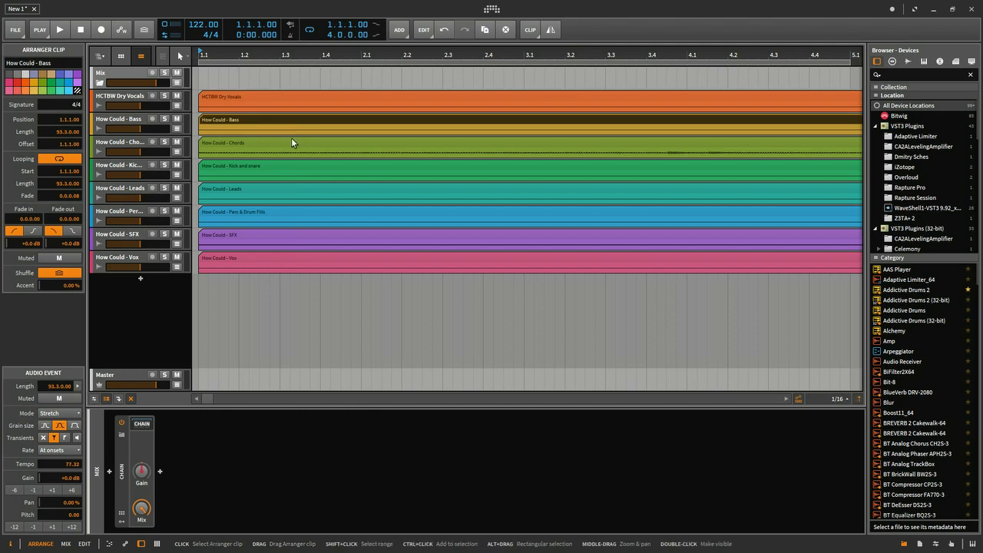
pyautogui.click(290, 142)
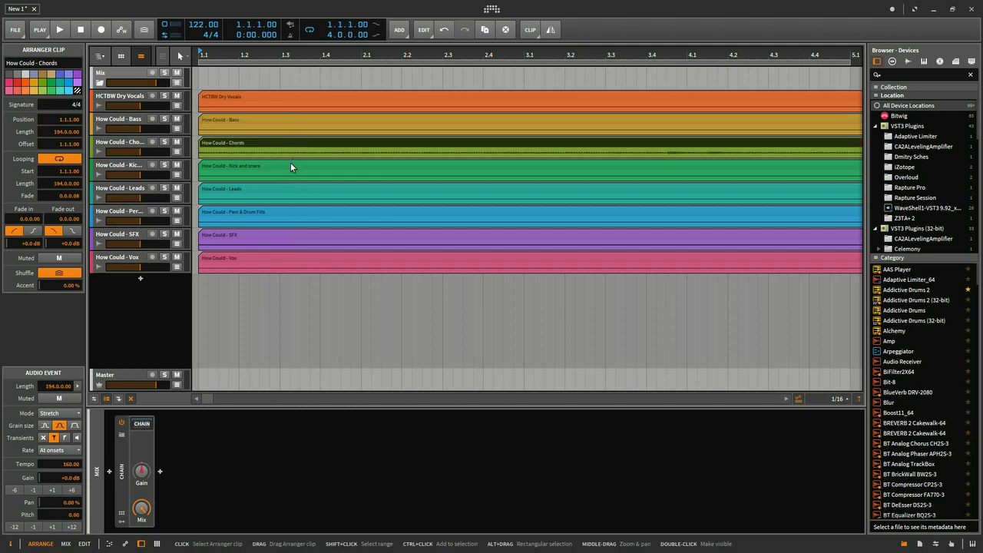
pyautogui.click(290, 166)
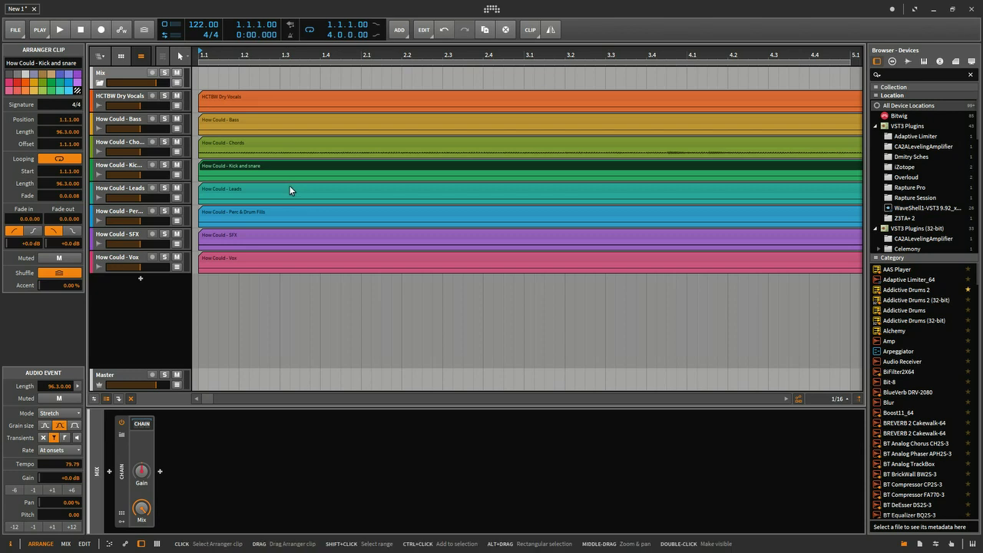
pyautogui.click(313, 97)
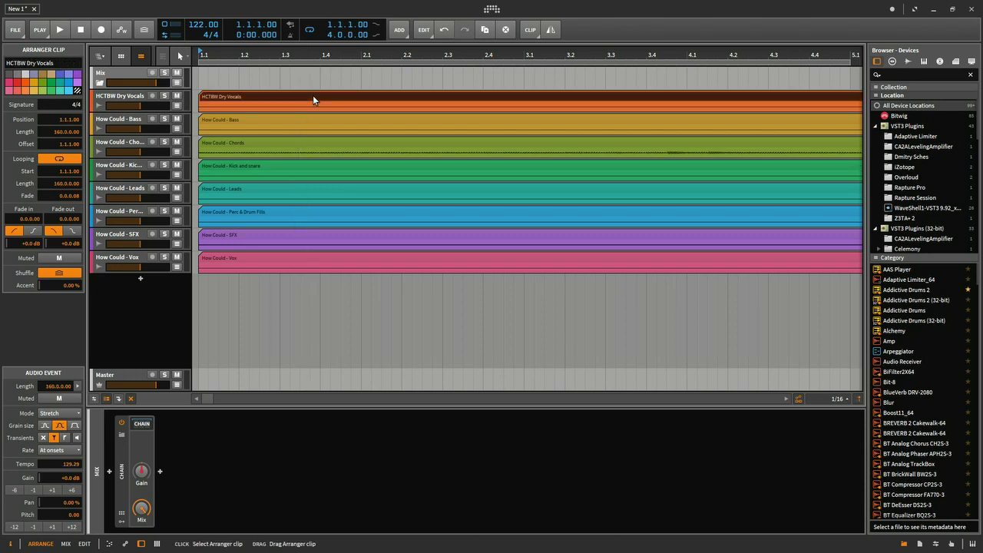
pyautogui.keyDown('shift'); pyautogui.click(284, 259); pyautogui.keyUp('shift')
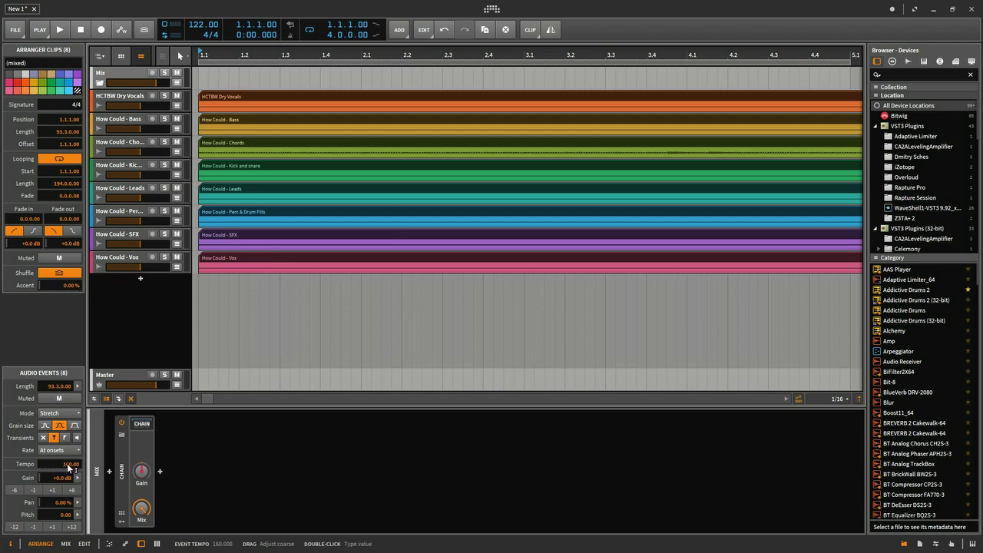
# Set the eight stem clips' audio event tempo to 80 BPM
pyautogui.moveTo(69, 466); pyautogui.dragTo(70, 465)
pyautogui.doubleClick(70, 466)
pyautogui.write('80')
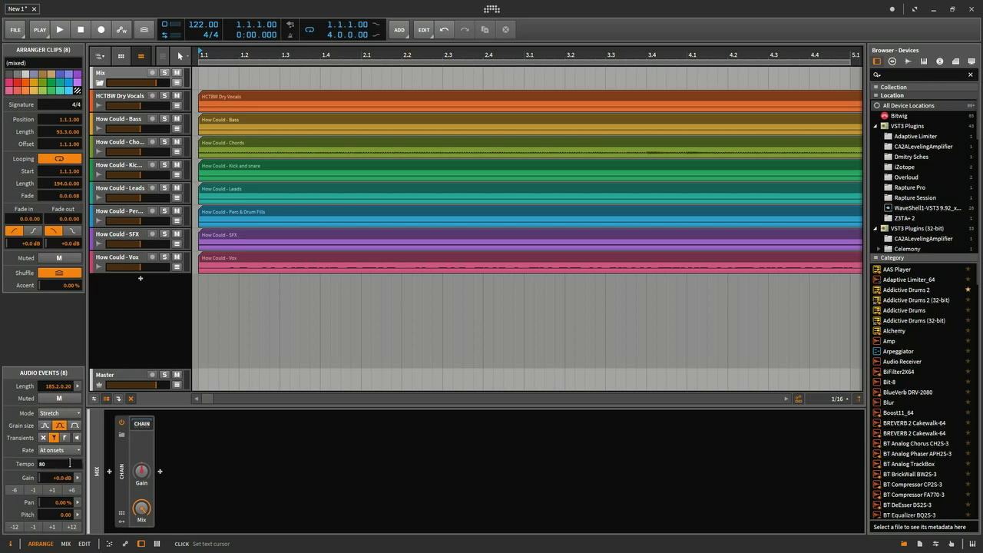
pyautogui.press('Return')
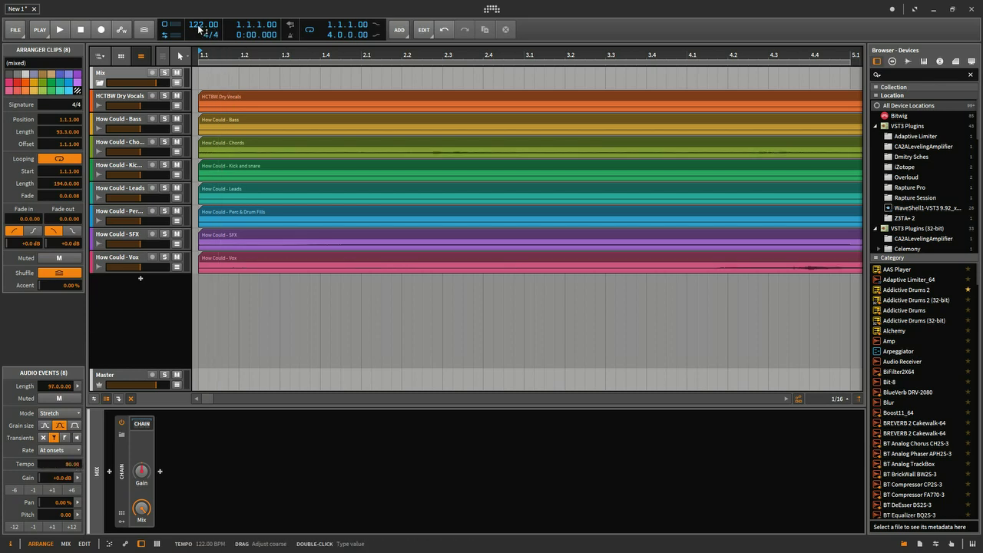
# Drag the project tempo up to 122 BPM, auditioning the stems along the way
pyautogui.moveTo(194, 24); pyautogui.dragTo(194, 62)
pyautogui.press('space')
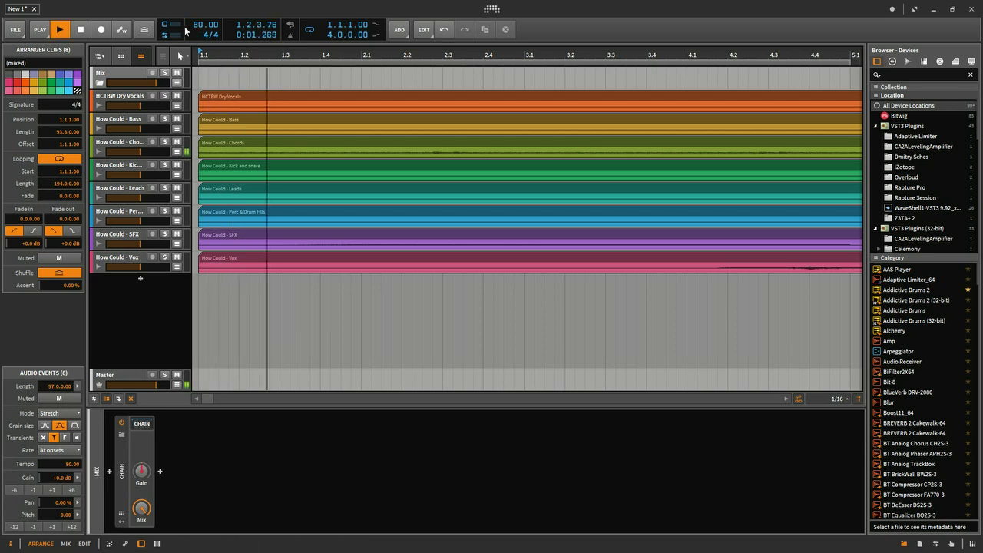
pyautogui.click(80, 30)
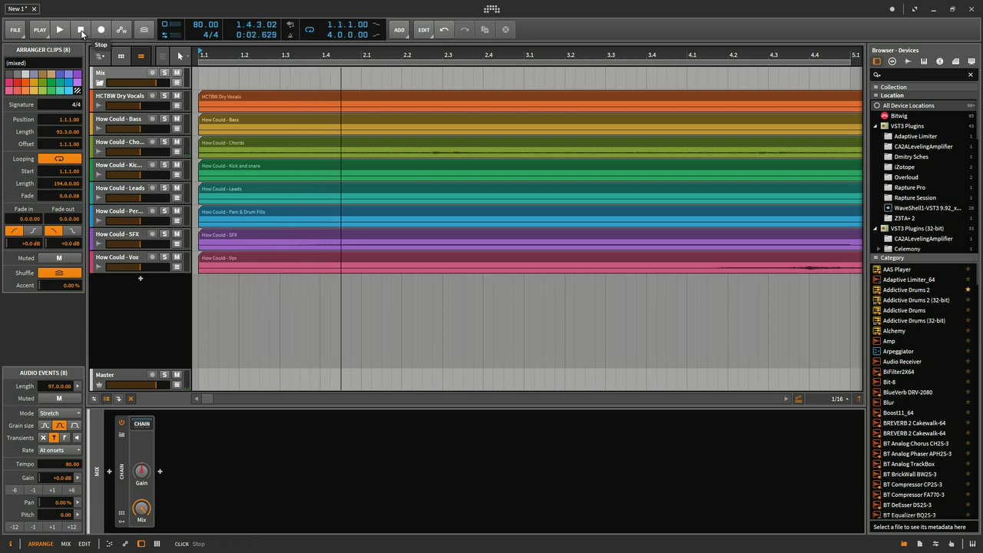
pyautogui.moveTo(205, 24); pyautogui.dragTo(205, 2)
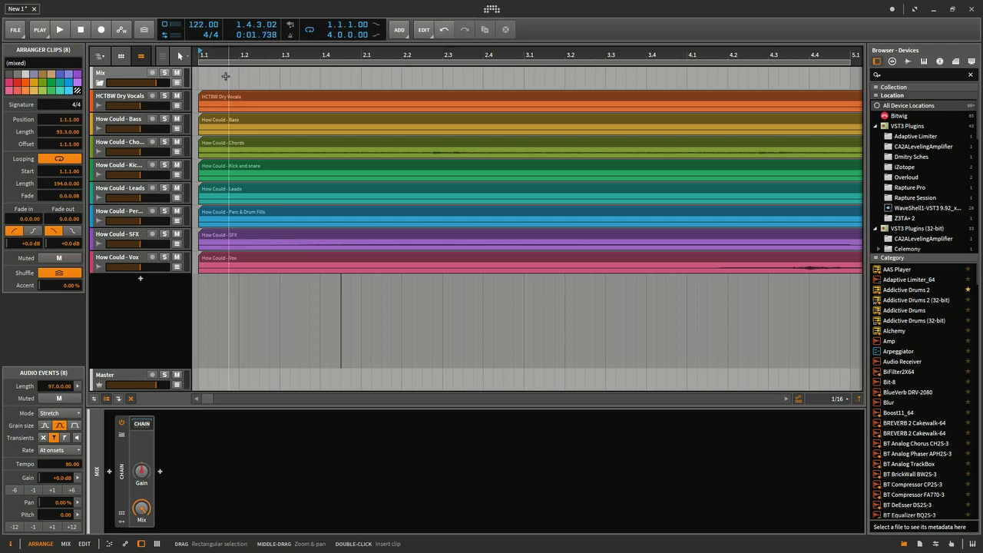
pyautogui.press('space')
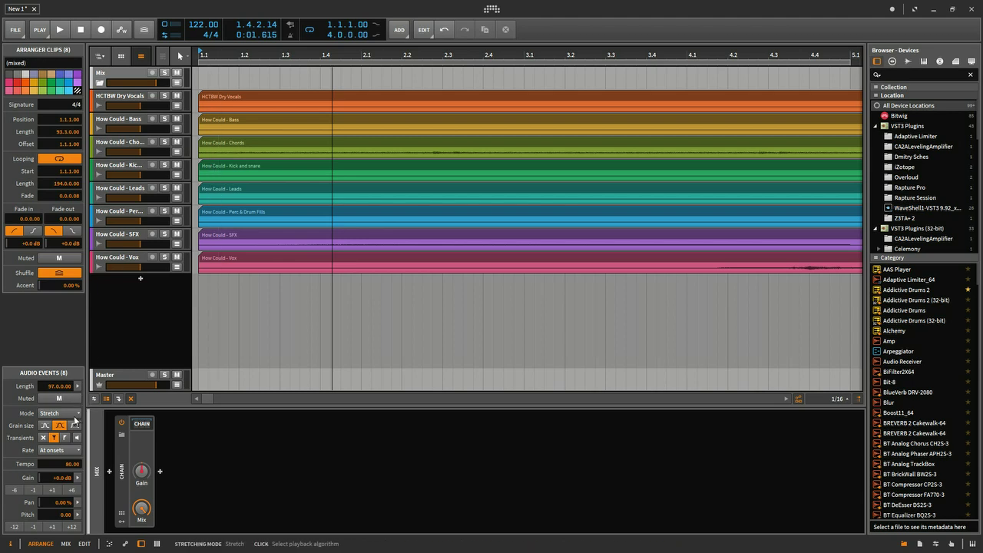
# Switch the eight clips' stretch mode to Elastique Pro and play them at 122 BPM
pyautogui.click(77, 414)
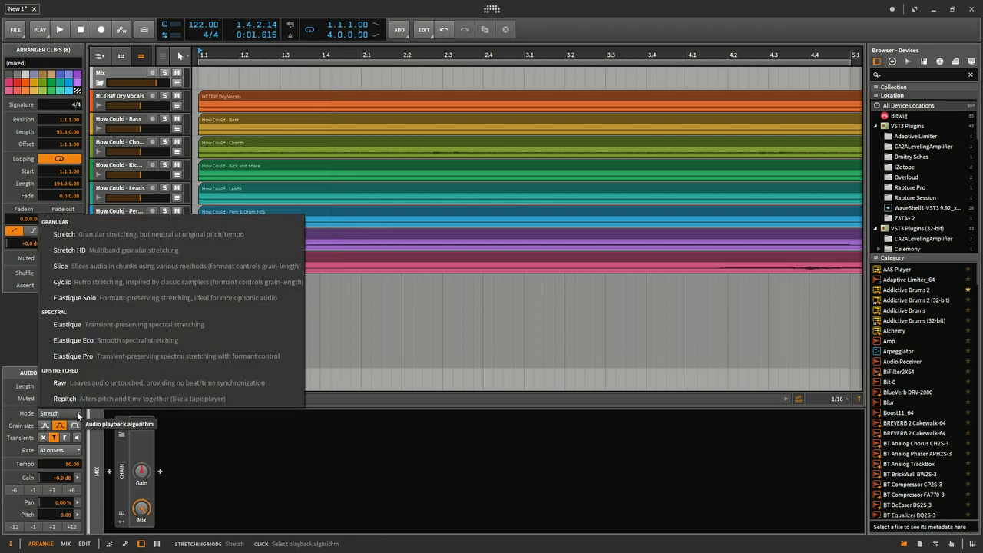
pyautogui.click(84, 356)
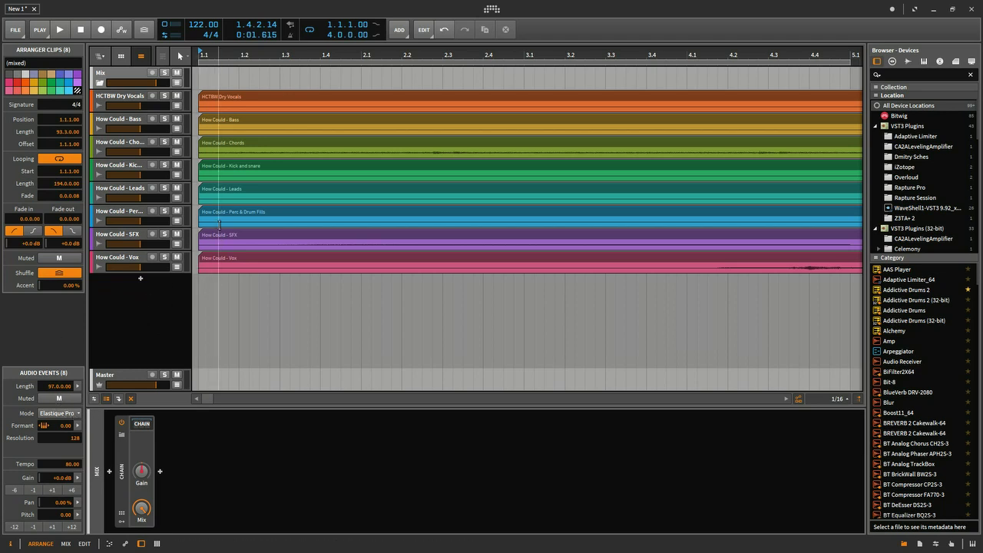
pyautogui.press('space')
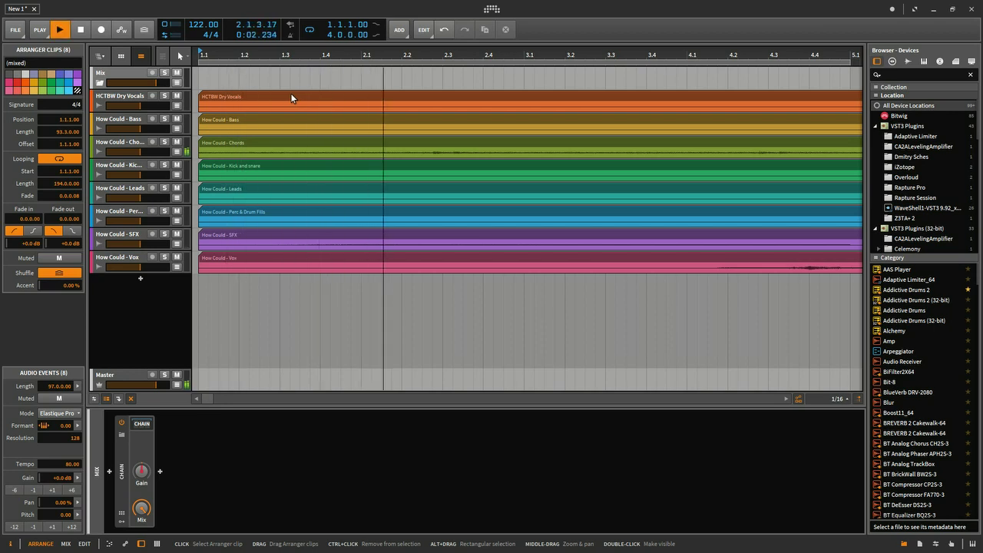
# Group all eight stem tracks with Ctrl+G, name the group 'Original Stems', then select the Bass clip
pyautogui.press('space')
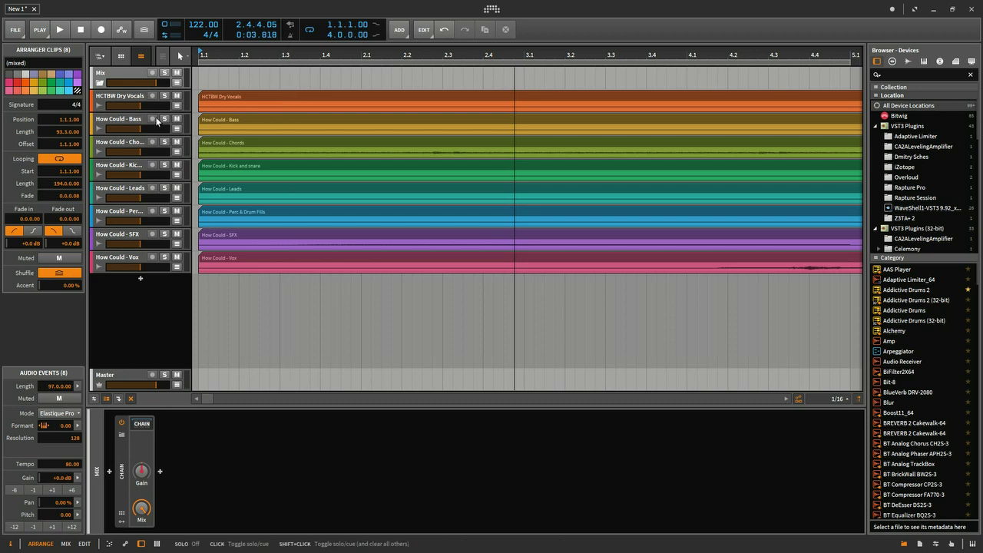
pyautogui.click(134, 96)
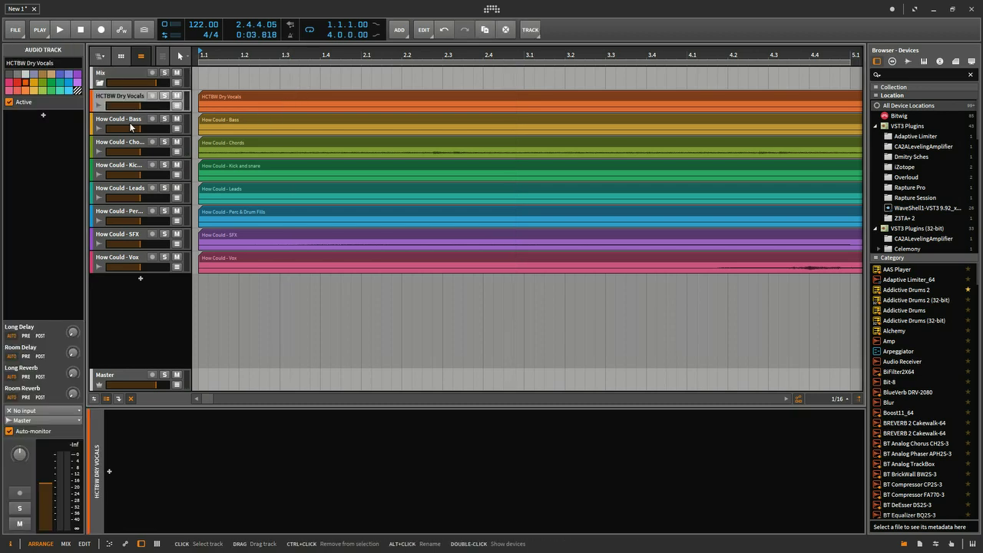
pyautogui.keyDown('shift'); pyautogui.click(112, 262); pyautogui.keyUp('shift')
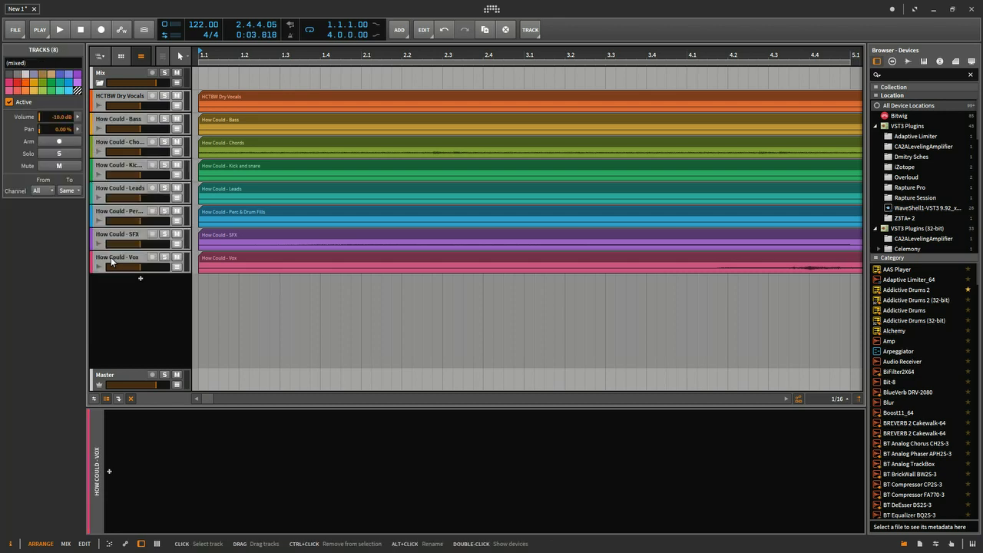
pyautogui.hotkey('ctrl', 'g')
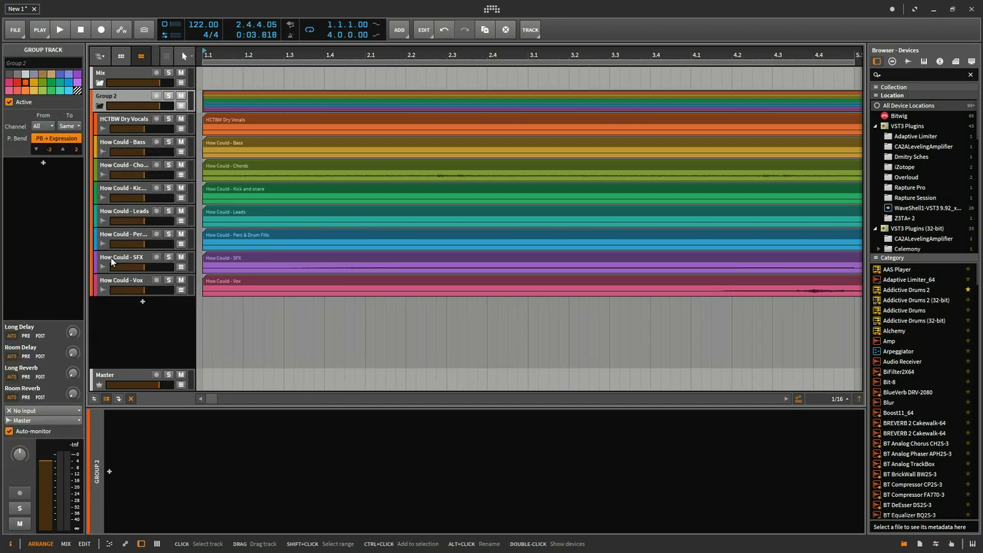
pyautogui.doubleClick(109, 96)
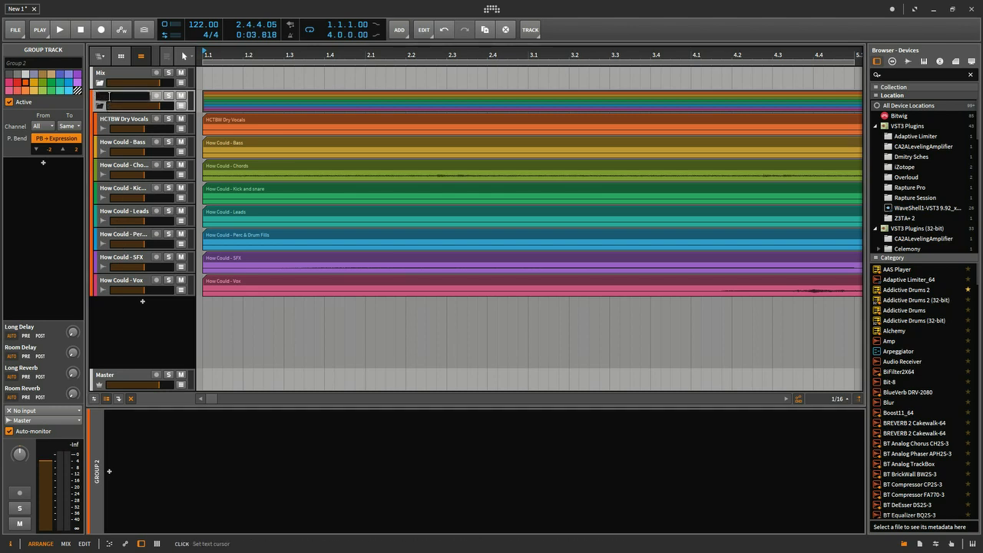
pyautogui.write('Original Stems')
pyautogui.press('Return')
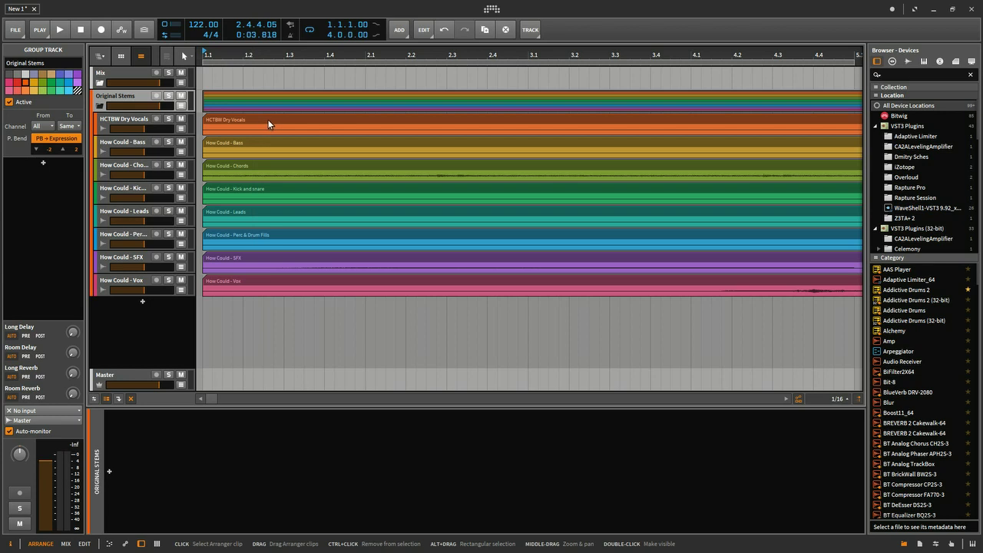
pyautogui.hotkey('ctrl', 'a')
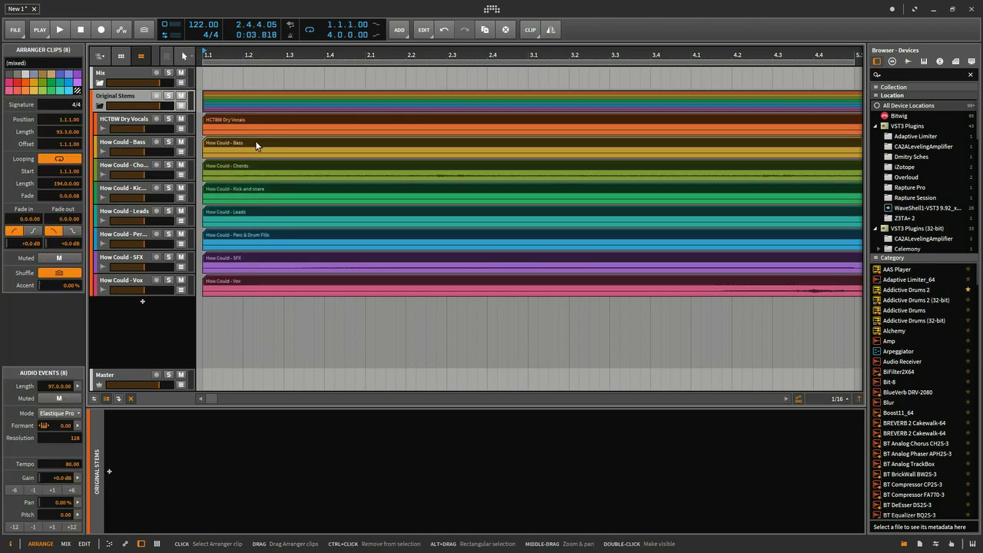
pyautogui.click(255, 145)
# Ctrl-copy the How Could - Bass clip onto a new top track and delete the leftover bottom track
pyautogui.moveTo(264, 142); pyautogui.dragTo(233, 328)
pyautogui.press('ctrl')
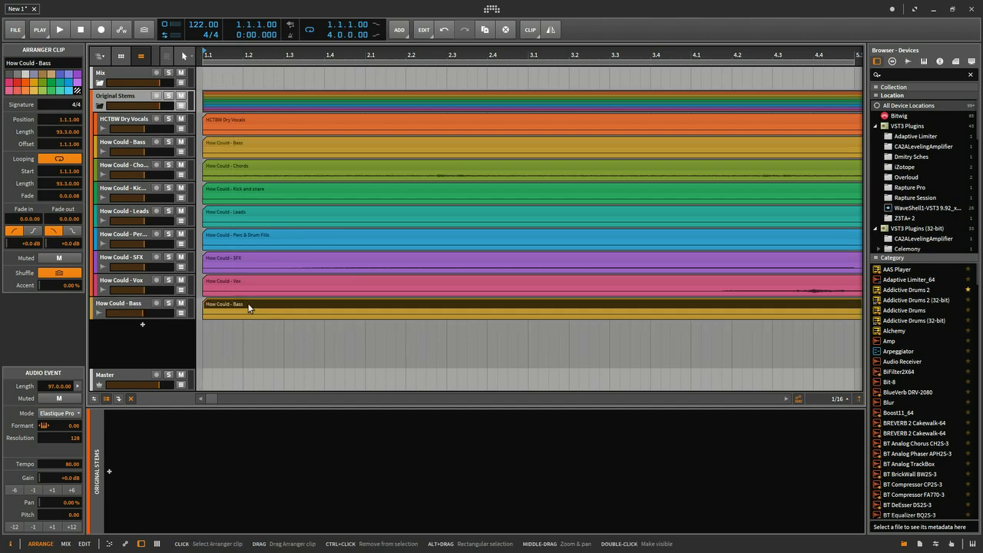
pyautogui.moveTo(238, 300); pyautogui.dragTo(138, 81)
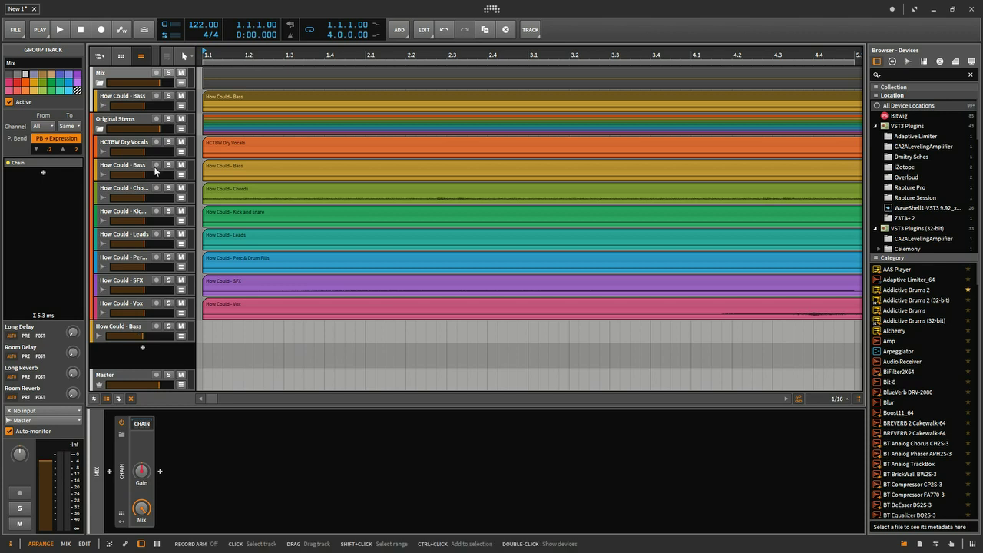
pyautogui.click(123, 330)
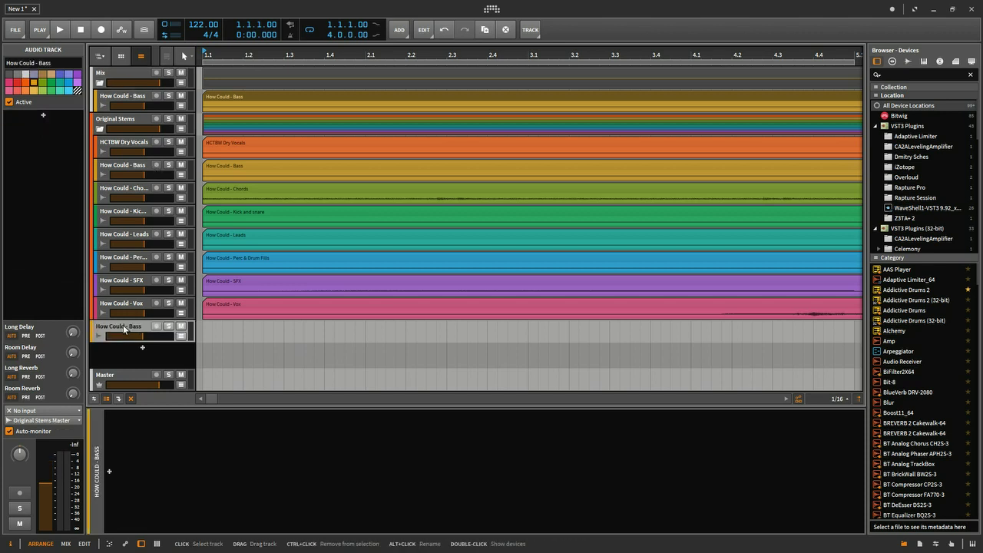
pyautogui.press('Delete')
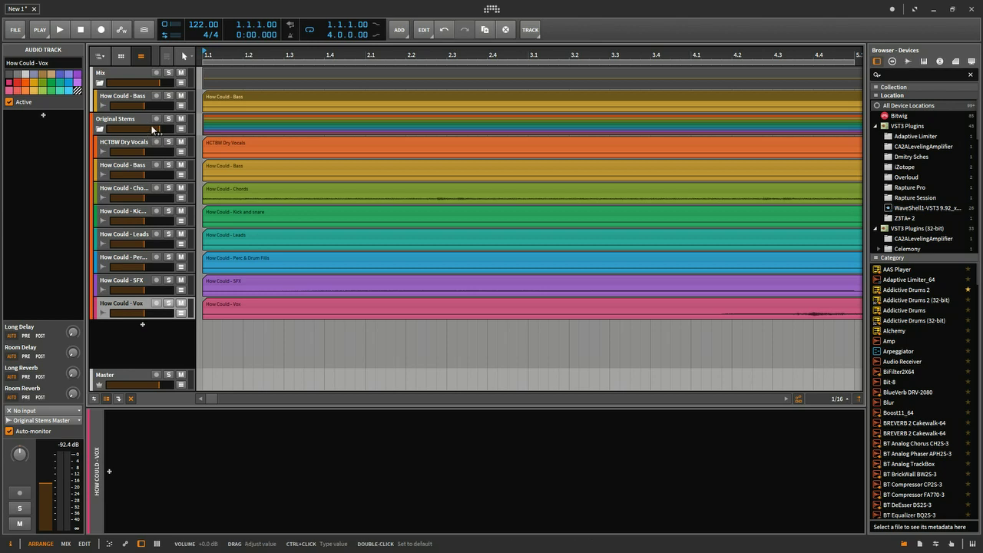
# Compare mutes on the bass copy and the group, leaving only the original Bass stem muted
pyautogui.click(181, 96)
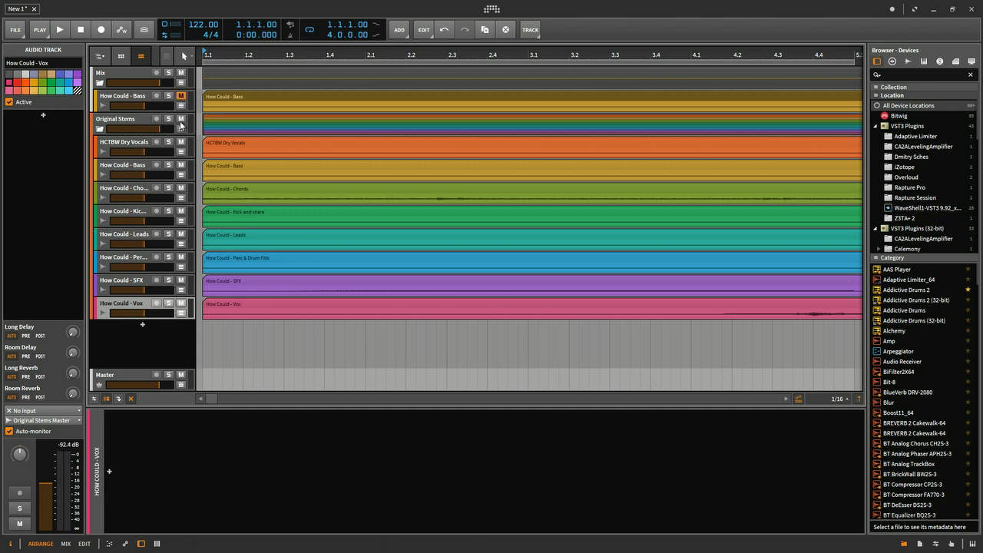
pyautogui.click(181, 120)
pyautogui.click(182, 96)
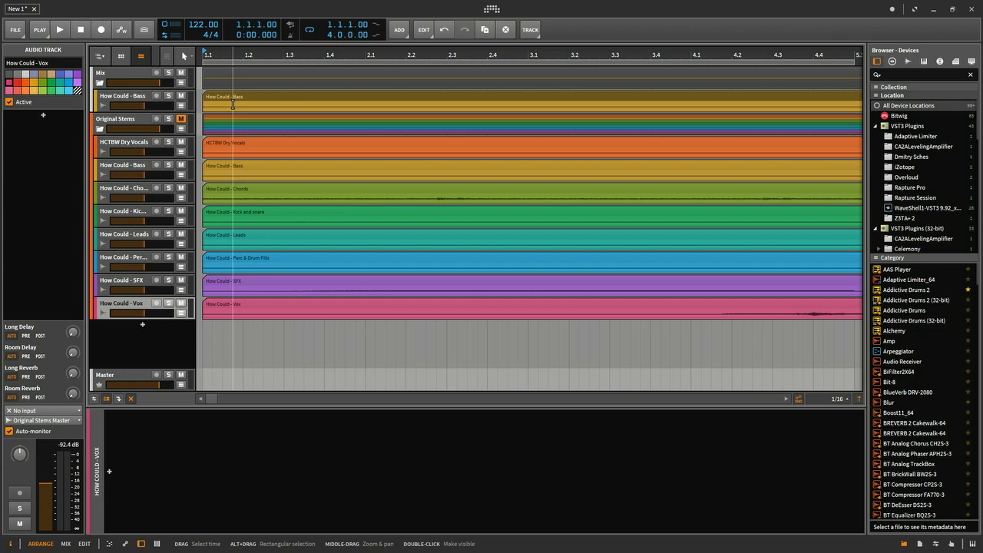
pyautogui.click(181, 119)
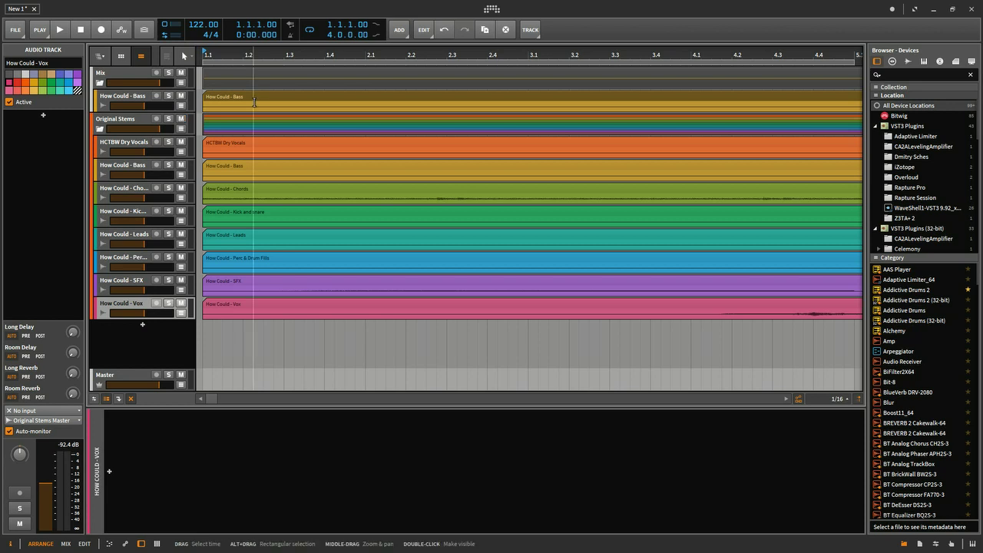
pyautogui.click(182, 166)
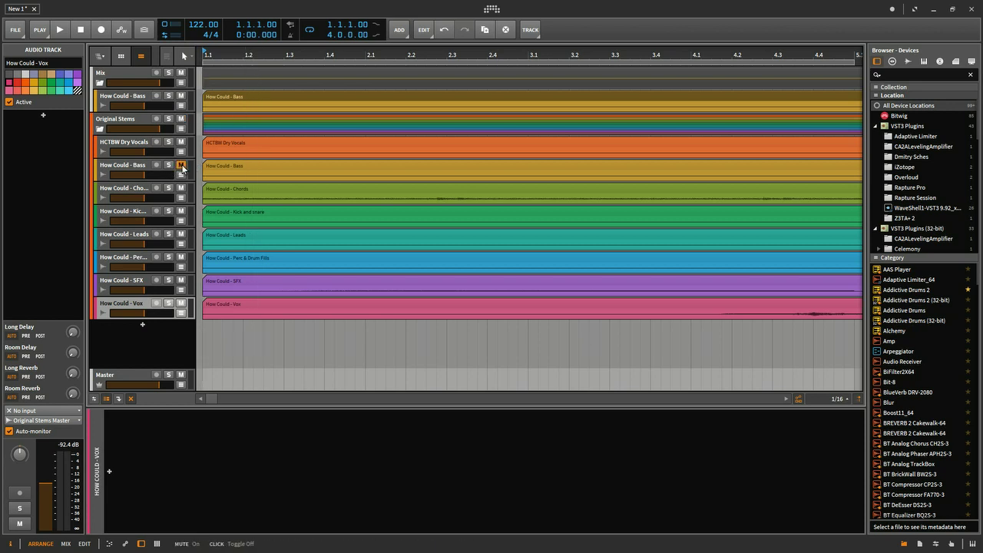
# Collapse the Original Stems group to hide its eight stem tracks
pyautogui.click(98, 130)
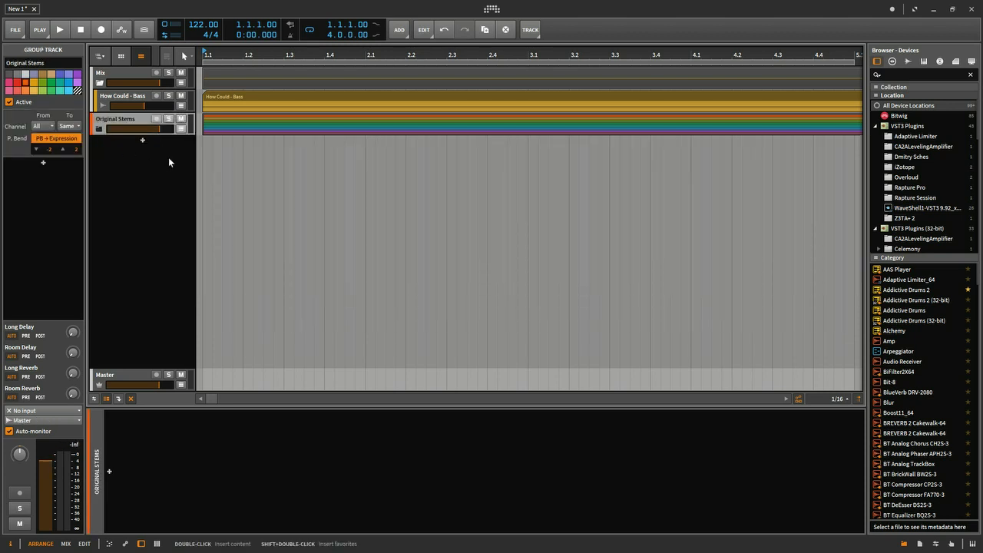